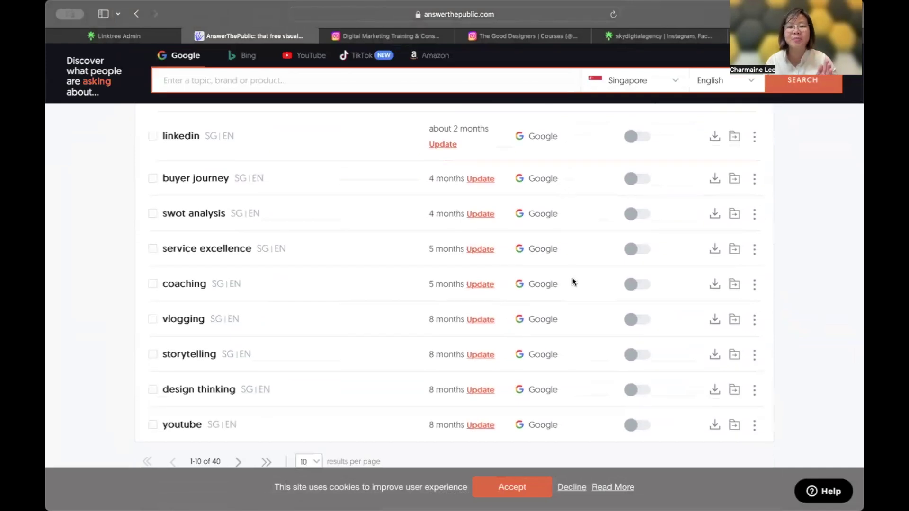
# Reload the dashboard and search Google keyword data for "LinkTree" with Singapore and English selected.
pyautogui.scroll(-4, 573, 281)
pyautogui.press('super+r')
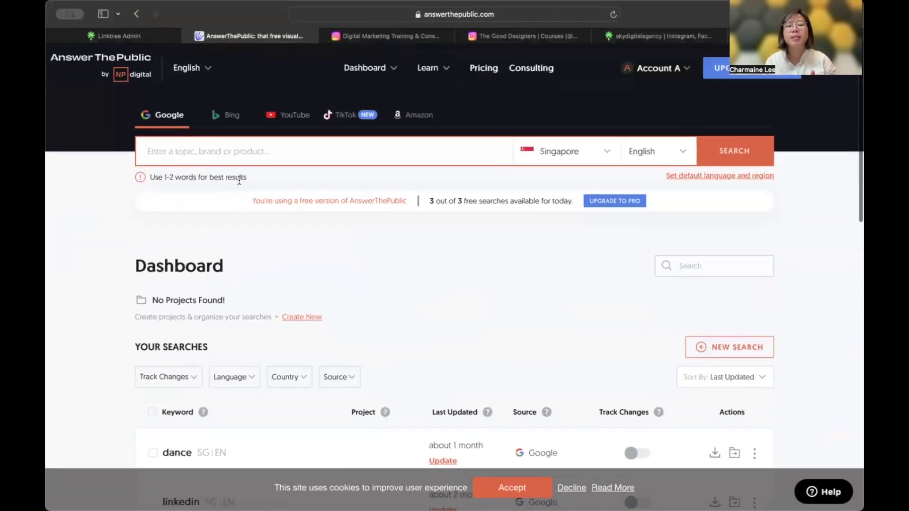
pyautogui.write('linkTree')
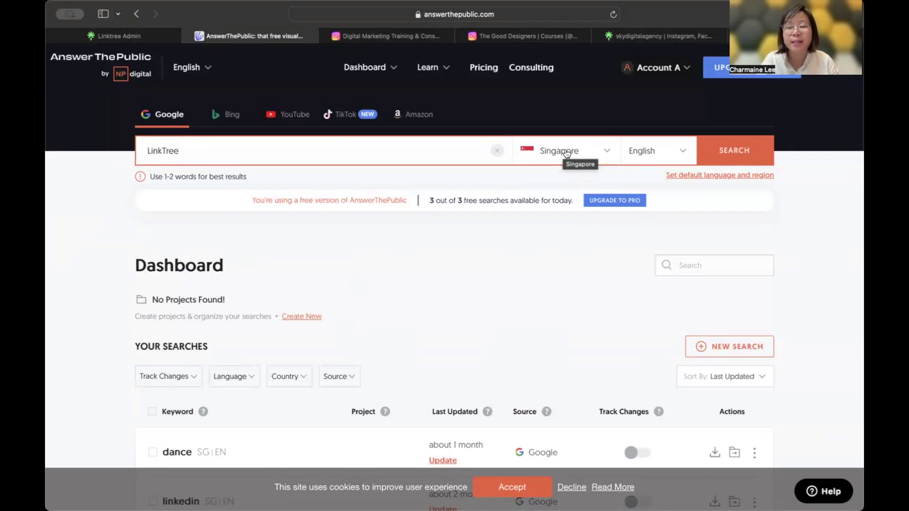
pyautogui.press('Return')
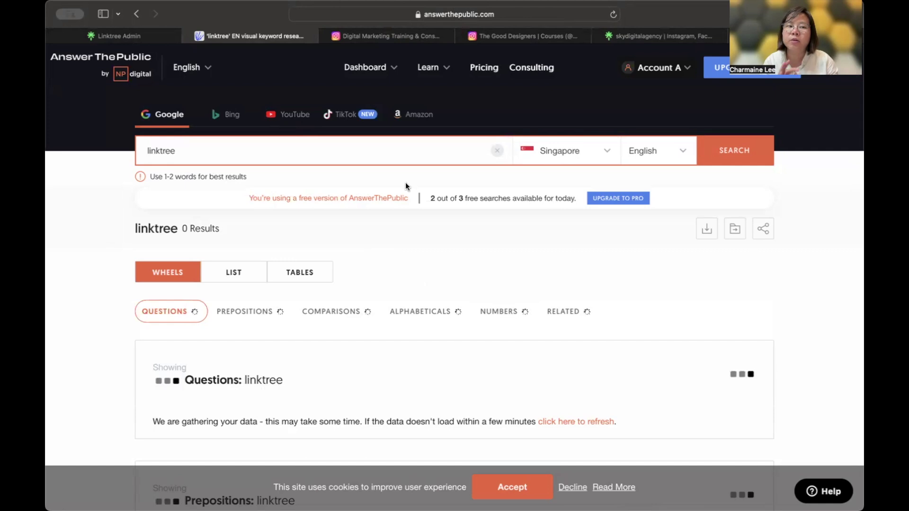
# Open answerthepublic.com in a new browser tab while the linktree results load.
pyautogui.press('super+t')
pyautogui.write('answerthepublic.com')
pyautogui.press('Return')
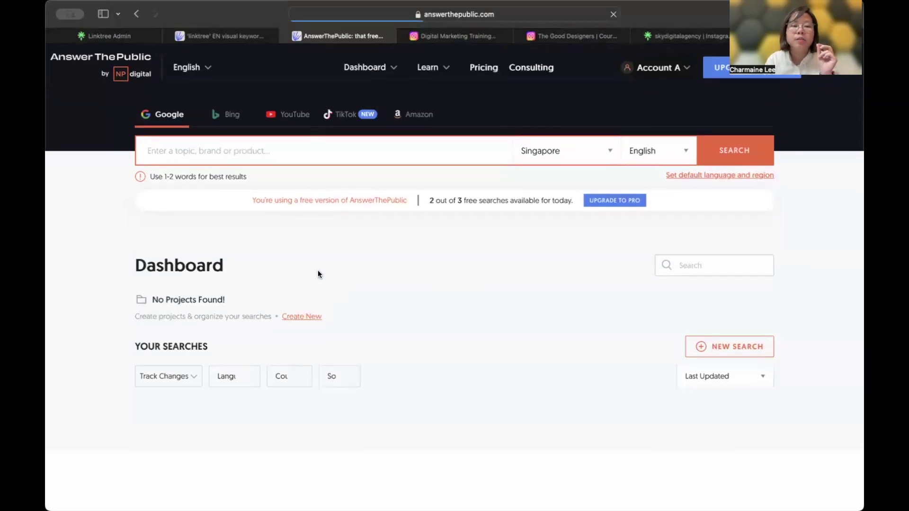
pyautogui.click(287, 148)
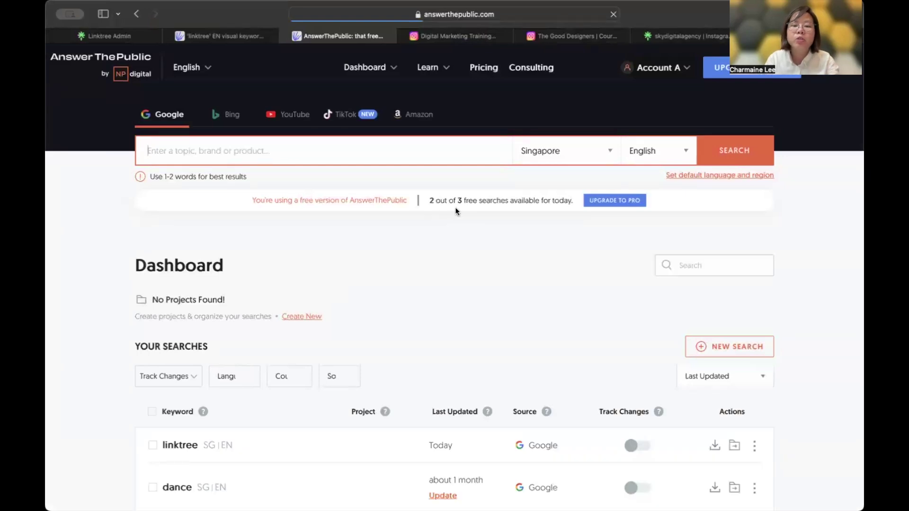
pyautogui.scroll(-3, 471, 211)
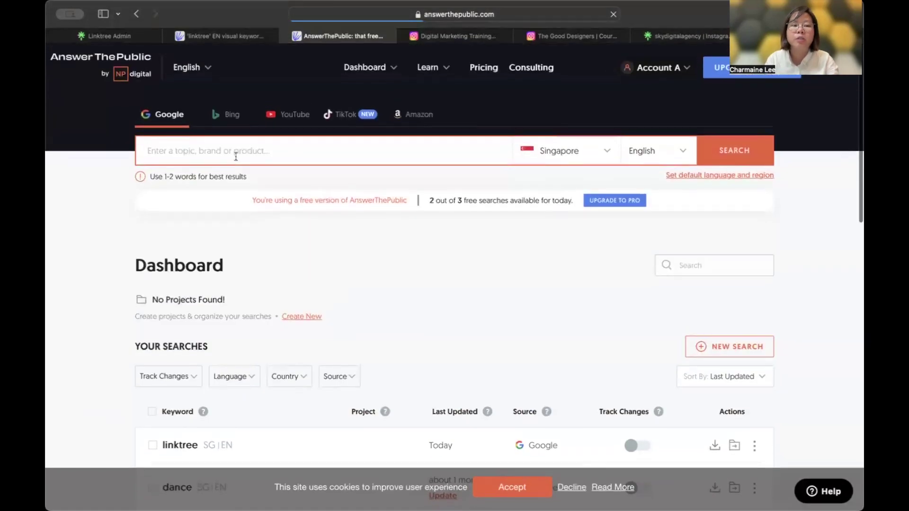
# Run a Google keyword search for "instagram" with the country set to United States.
pyautogui.click(235, 150)
pyautogui.write('instagram')
pyautogui.click(564, 152)
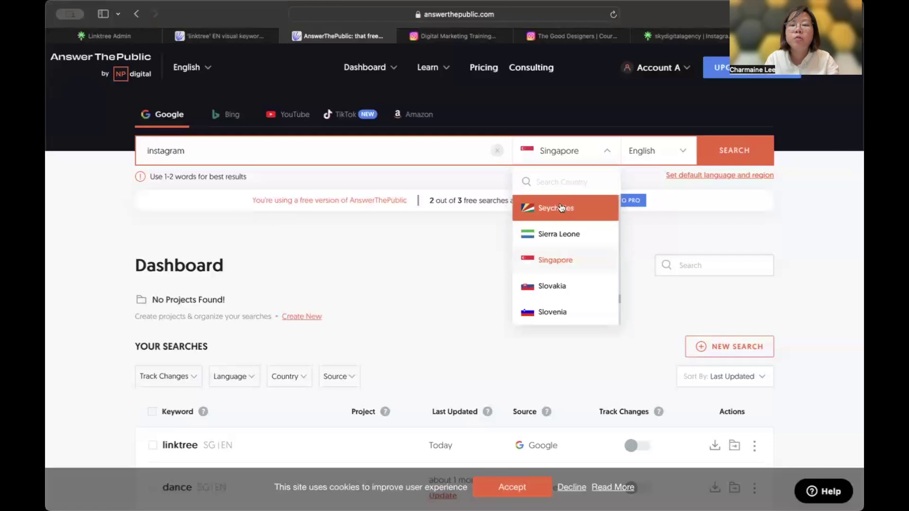
pyautogui.write('uni')
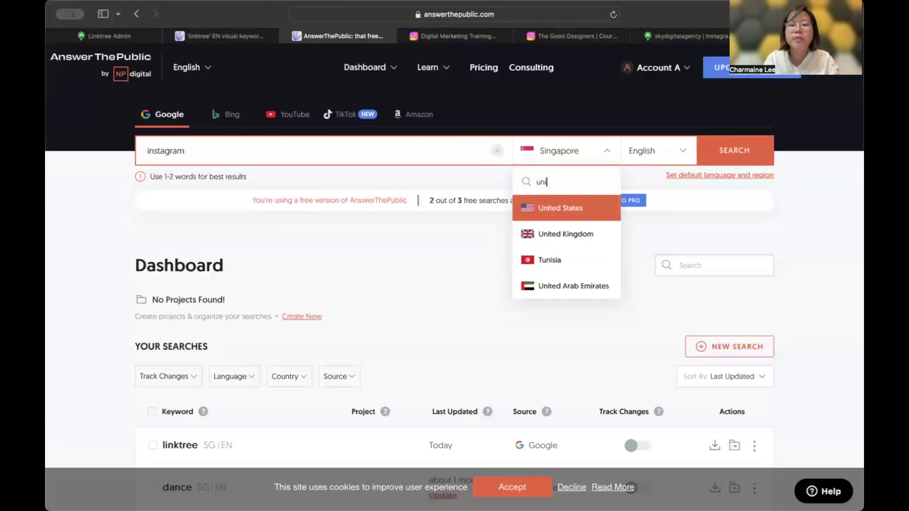
pyautogui.click(589, 213)
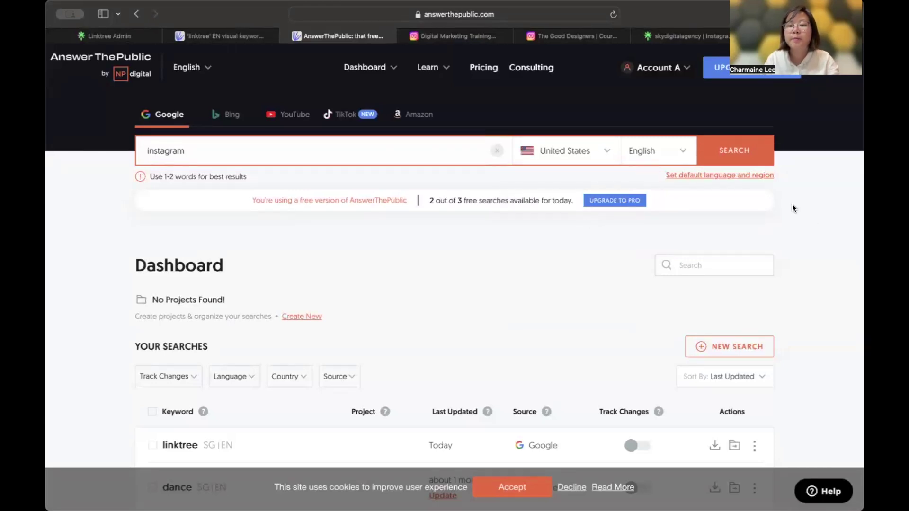
pyautogui.click(731, 151)
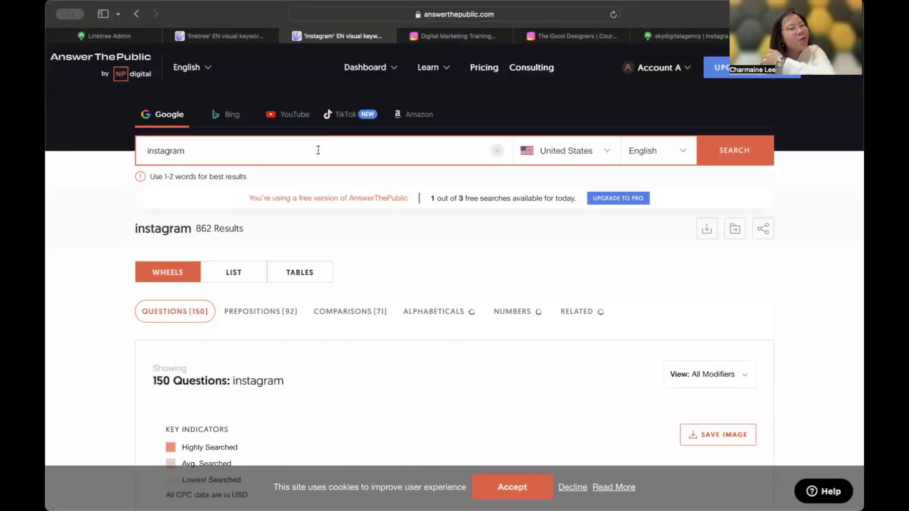
# Review the summary of the instagram results, highlighting the search volume figure.
pyautogui.scroll(-5, 322, 265)
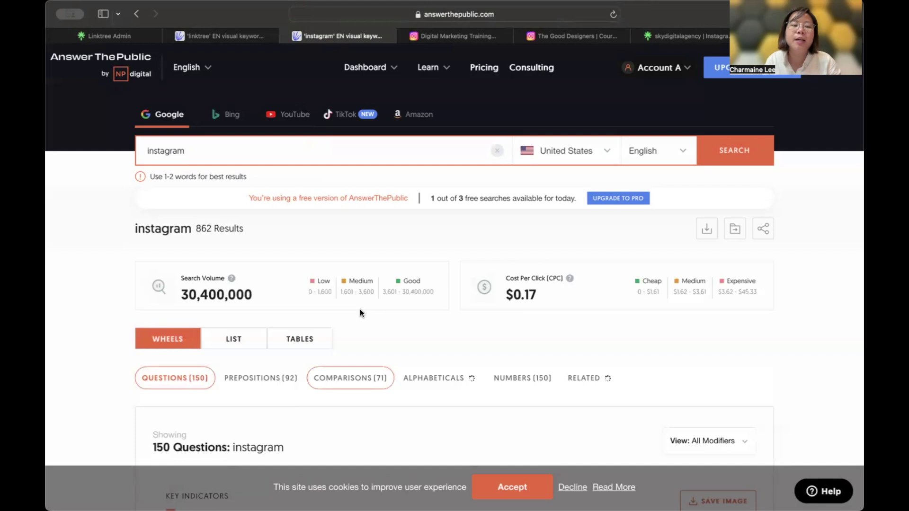
pyautogui.scroll(-1, 477, 358)
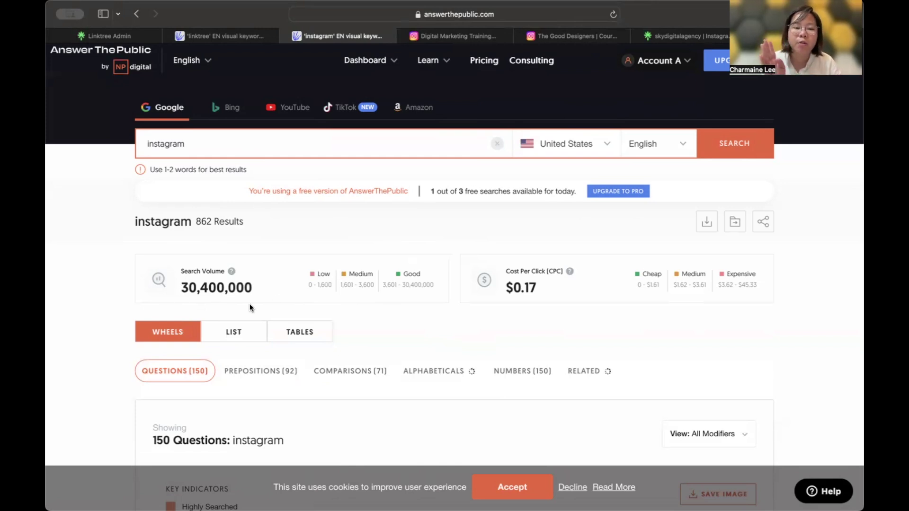
pyautogui.moveTo(179, 270); pyautogui.dragTo(258, 289)
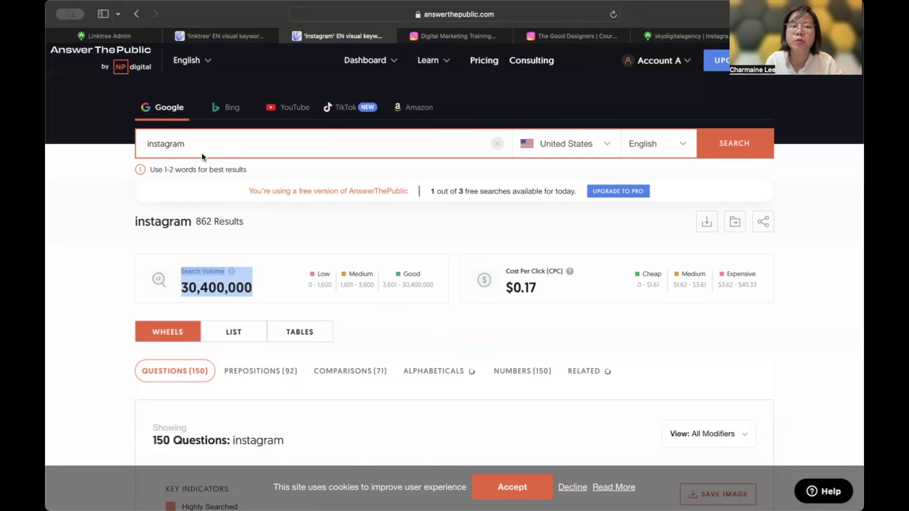
pyautogui.click(112, 229)
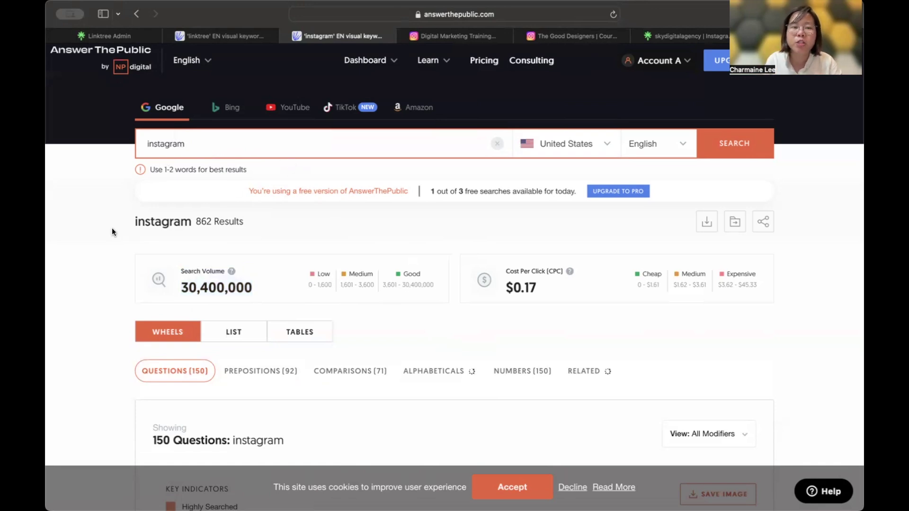
# Examine the Questions wheel for instagram, reading the keyword questions grouped by who, which, where, when, what, how, can and are.
pyautogui.scroll(-5, 112, 228)
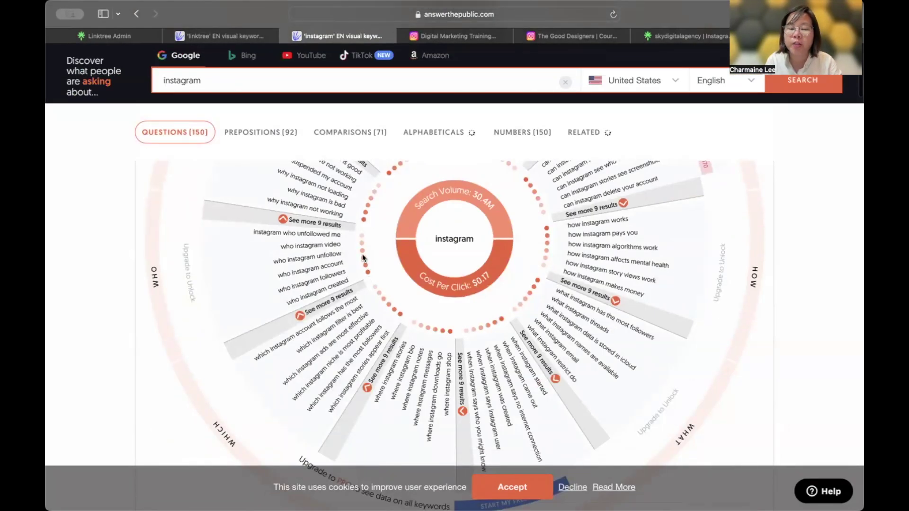
pyautogui.scroll(-3, 362, 253)
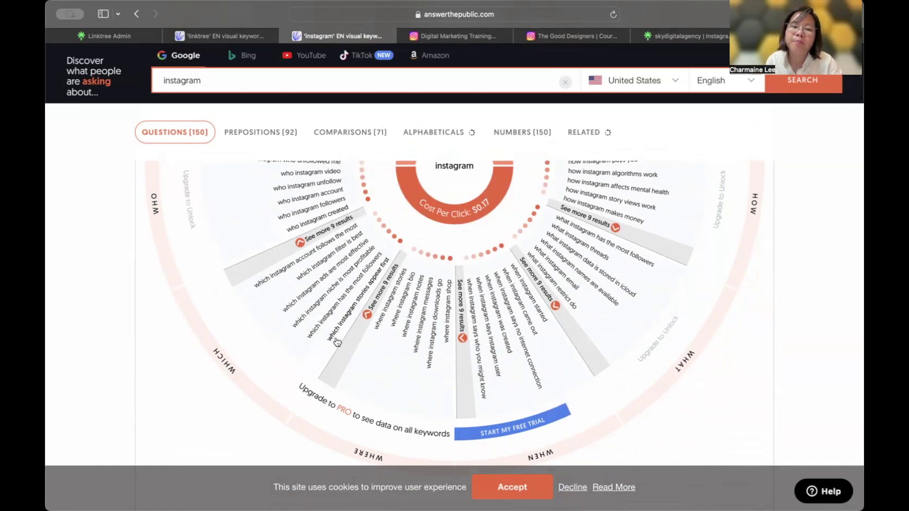
pyautogui.scroll(1, 388, 331)
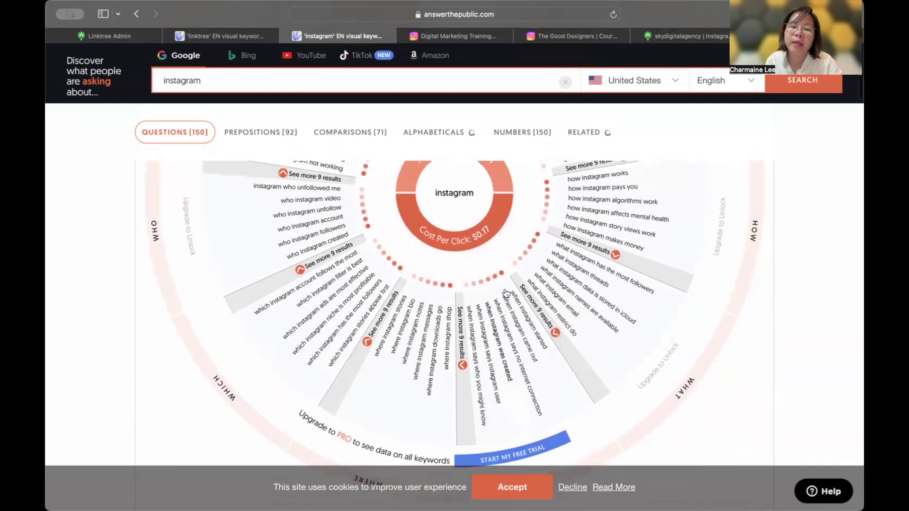
pyautogui.scroll(4, 507, 294)
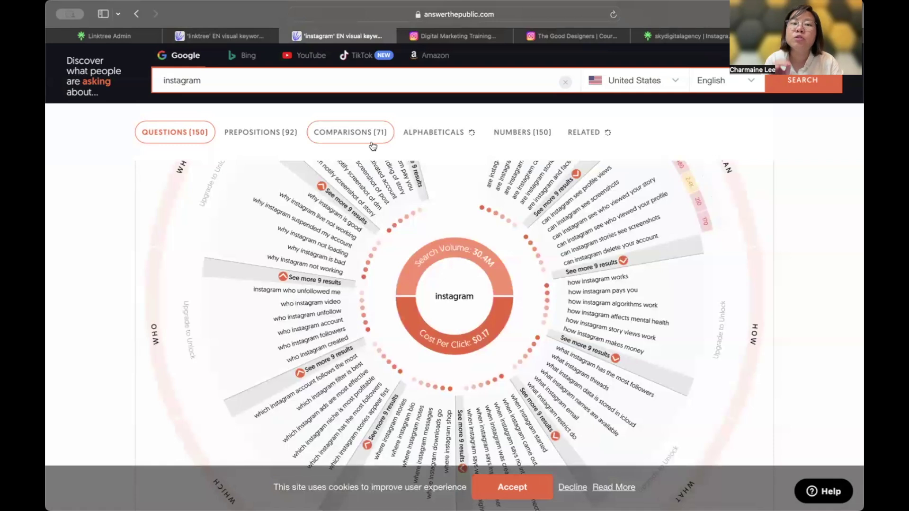
pyautogui.moveTo(210, 36)
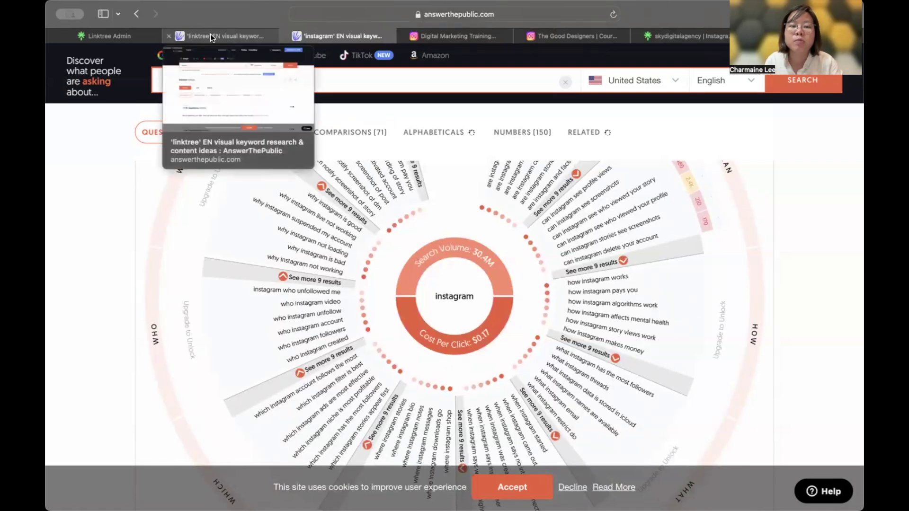
pyautogui.scroll(5, 526, 339)
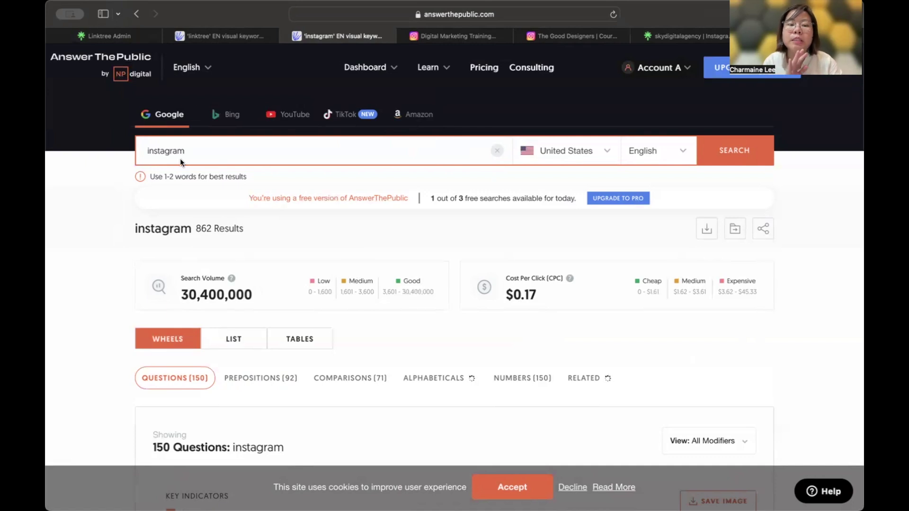
pyautogui.scroll(-5, 367, 337)
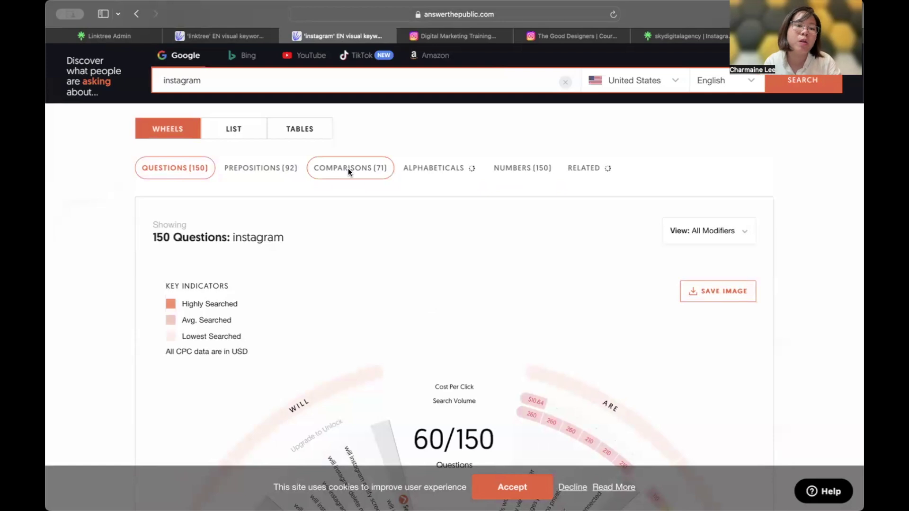
pyautogui.scroll(-5, 348, 168)
pyautogui.scroll(-2, 356, 248)
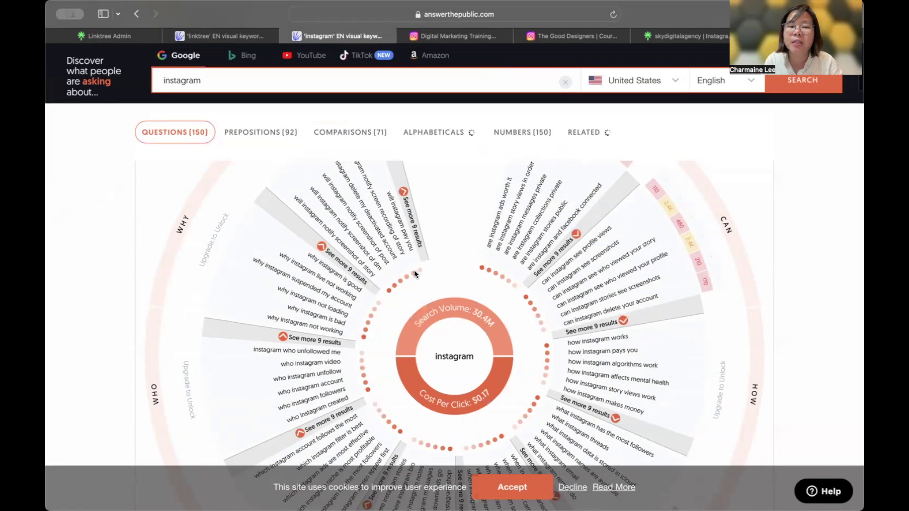
pyautogui.scroll(1, 391, 219)
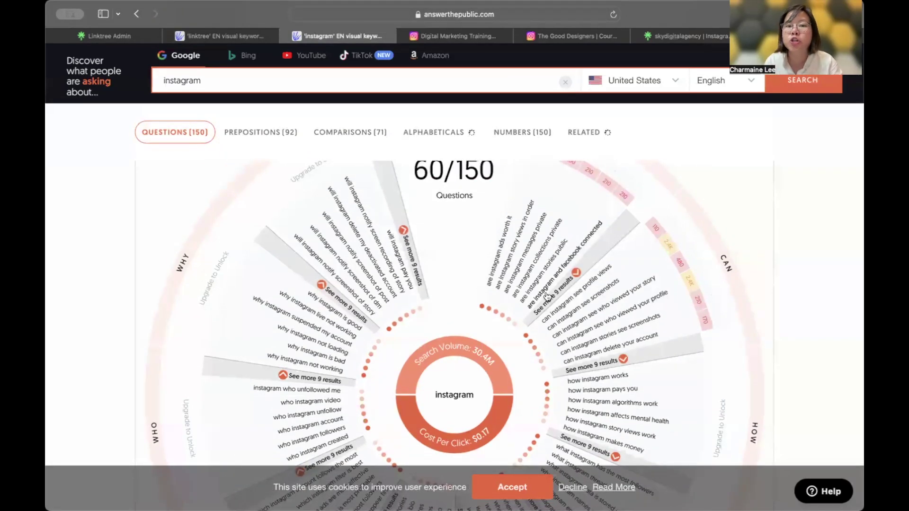
# Export the instagram keyword results using the free version instead of upgrading.
pyautogui.scroll(8, 554, 221)
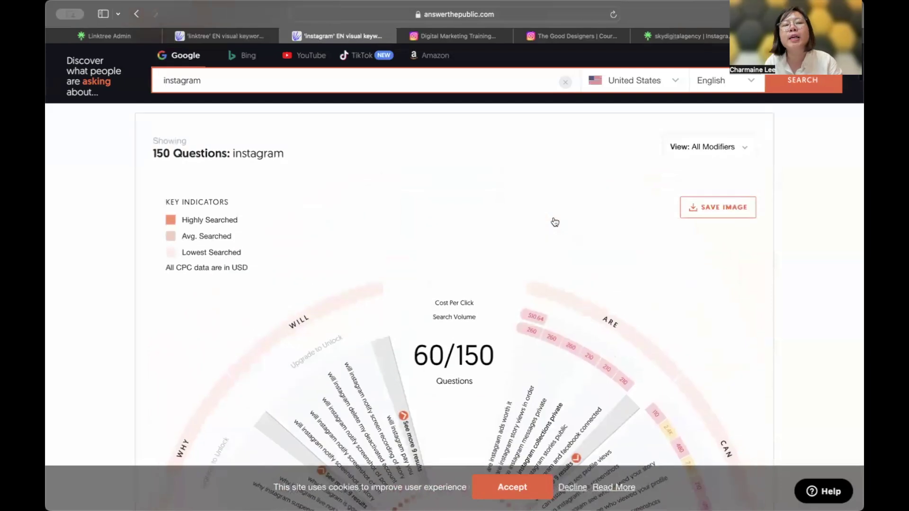
pyautogui.scroll(4, 639, 245)
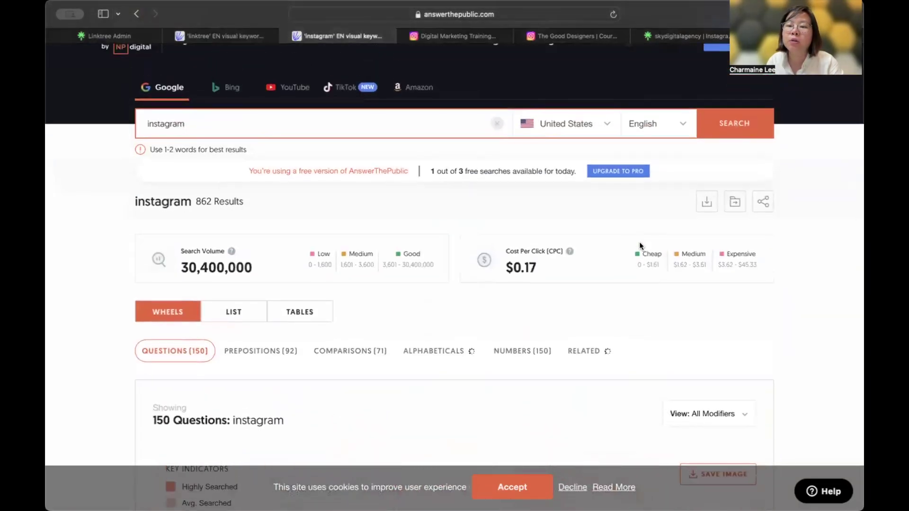
pyautogui.click(707, 205)
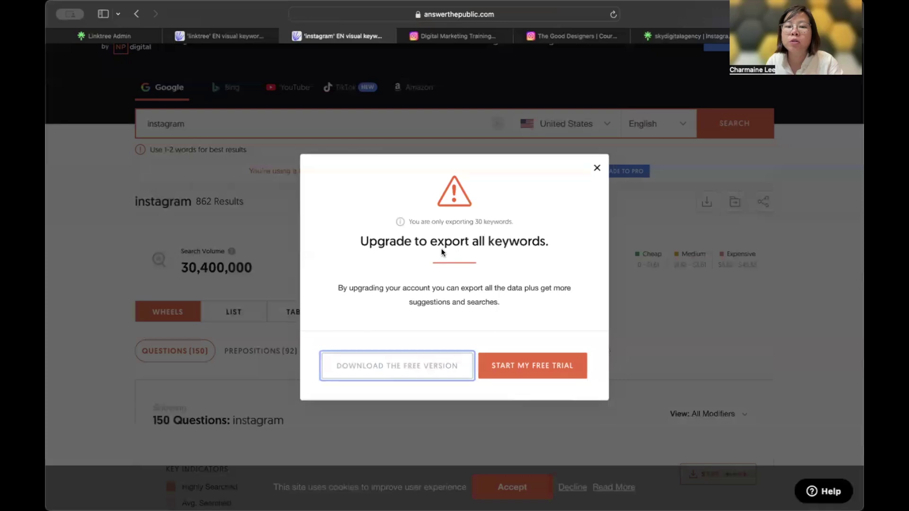
pyautogui.moveTo(360, 242); pyautogui.dragTo(555, 254)
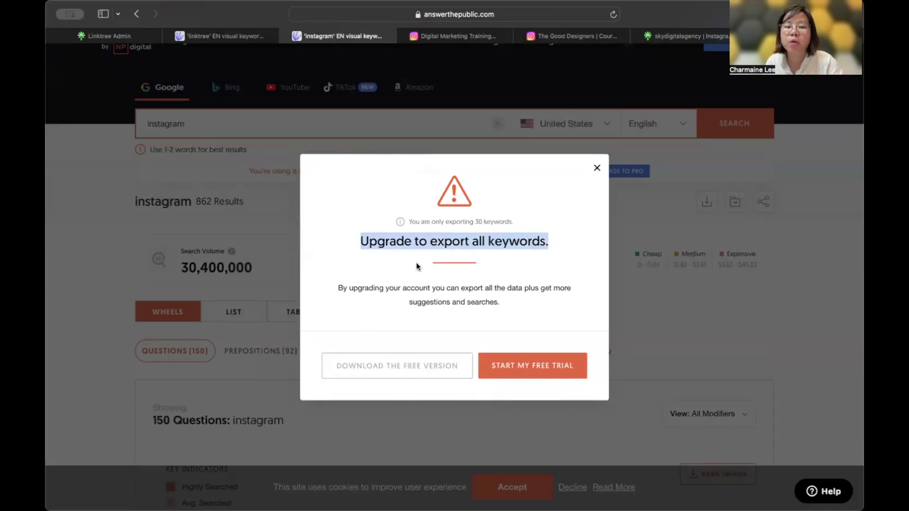
pyautogui.click(376, 367)
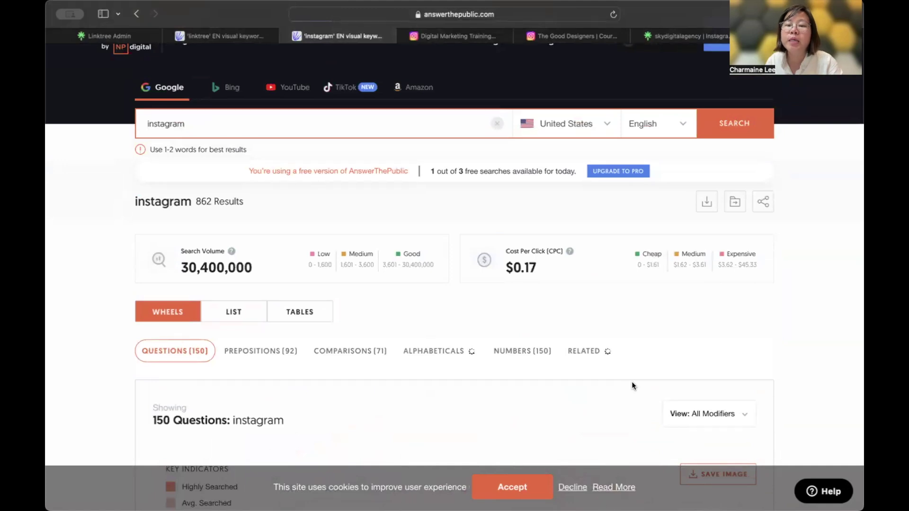
# Generate an image of the instagram Questions wheel, declining the upgrade to the high-resolution version.
pyautogui.scroll(-6, 631, 382)
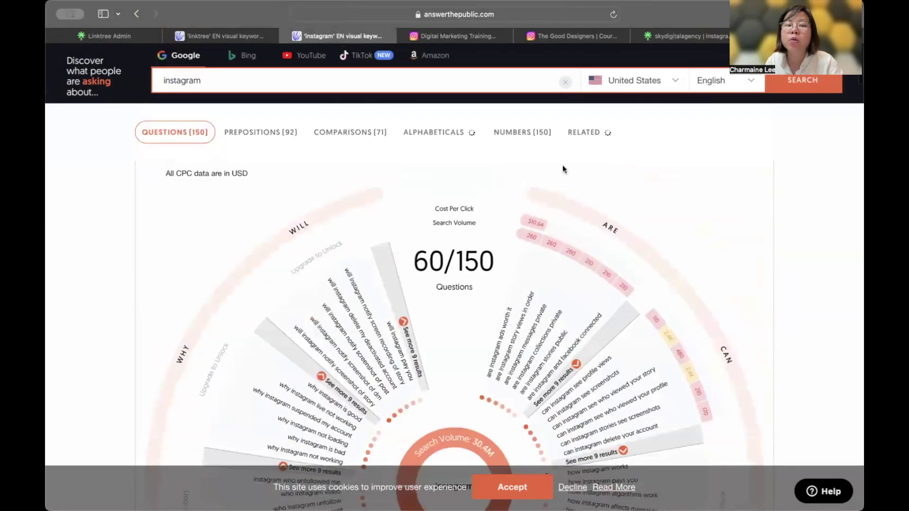
pyautogui.scroll(3, 562, 165)
pyautogui.scroll(-3, 450, 334)
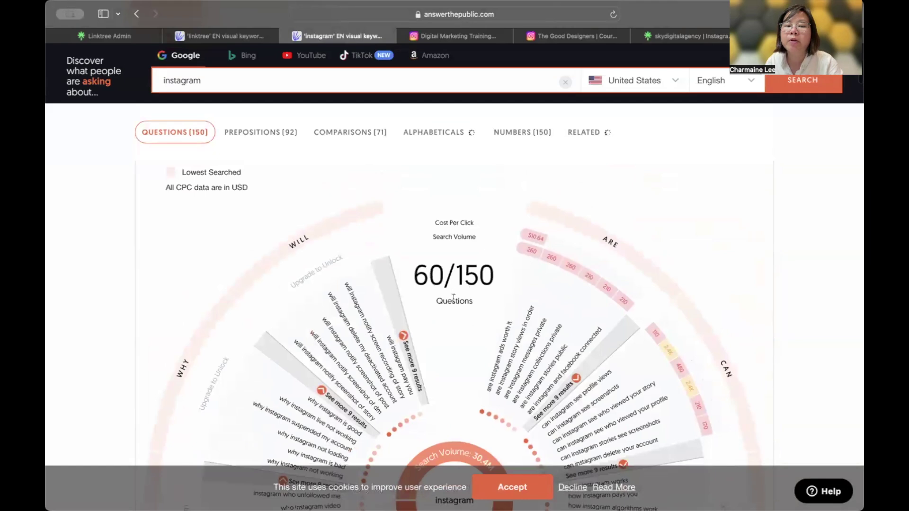
pyautogui.scroll(5, 554, 196)
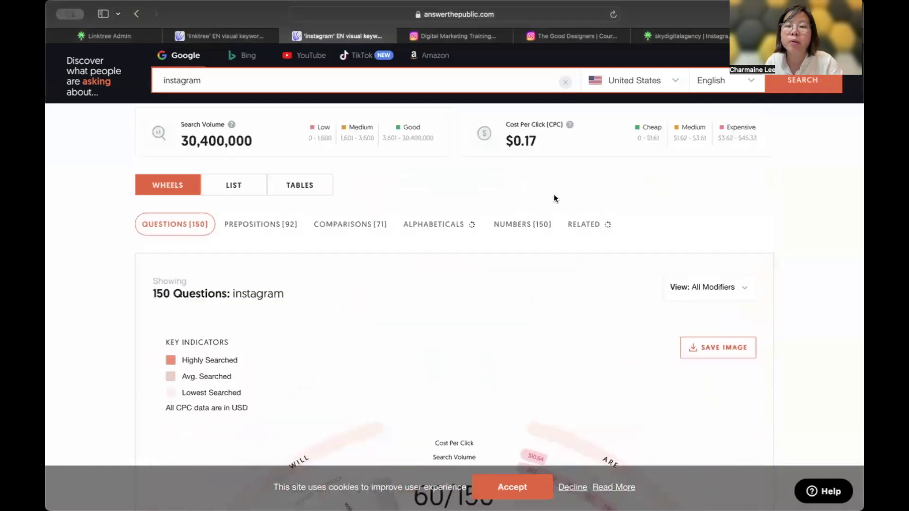
pyautogui.scroll(-1, 553, 198)
pyautogui.click(698, 304)
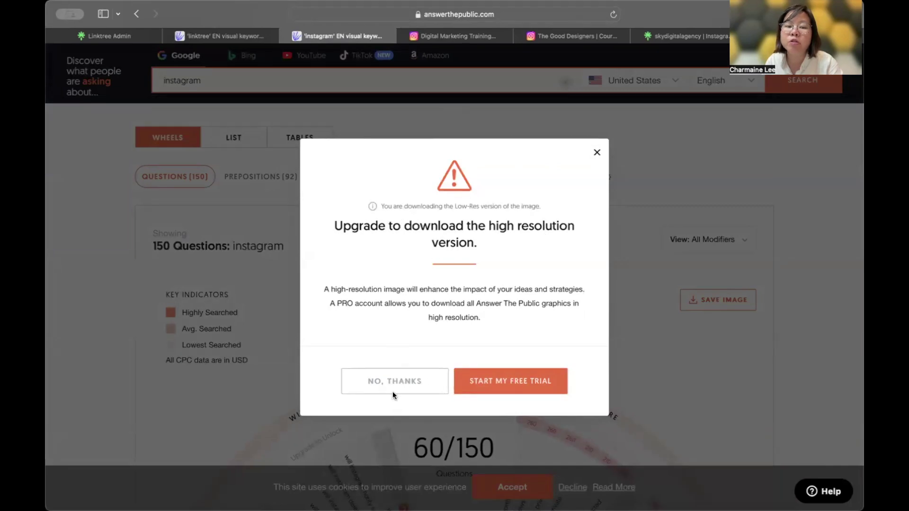
pyautogui.click(386, 379)
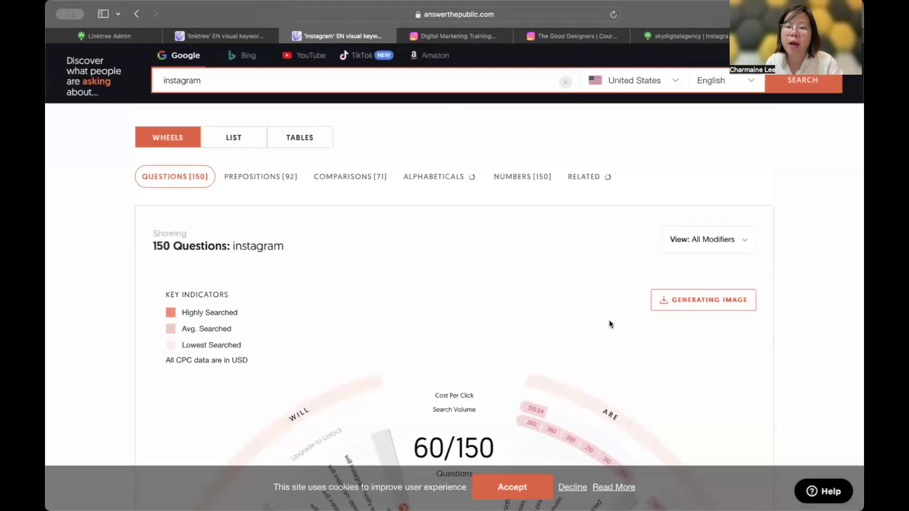
pyautogui.scroll(-3, 609, 324)
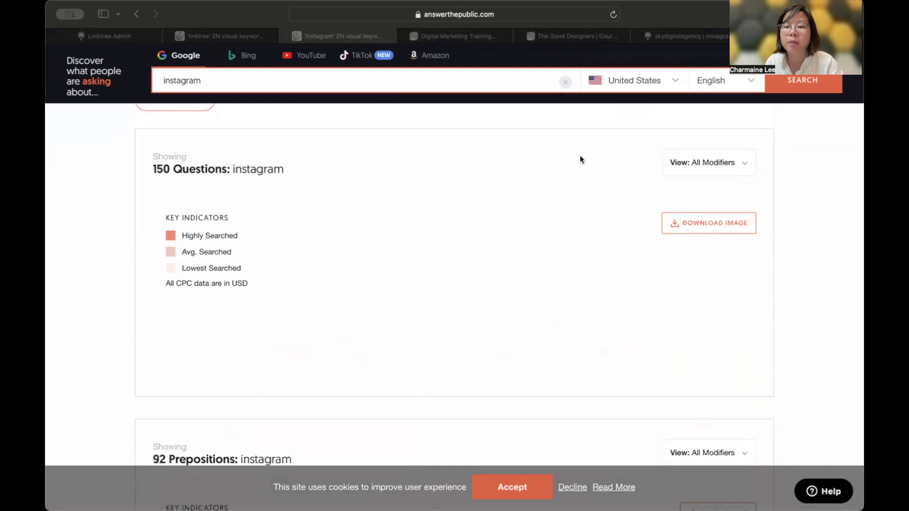
pyautogui.scroll(2, 616, 307)
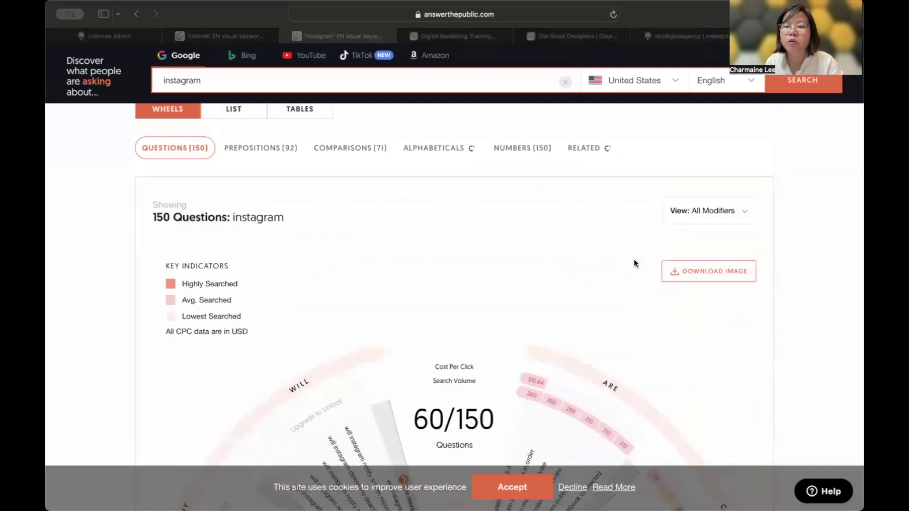
# Save an image of the instagram Prepositions wheel, declining the upgrade to the high-resolution version.
pyautogui.scroll(-5, 682, 307)
pyautogui.scroll(-10, 682, 306)
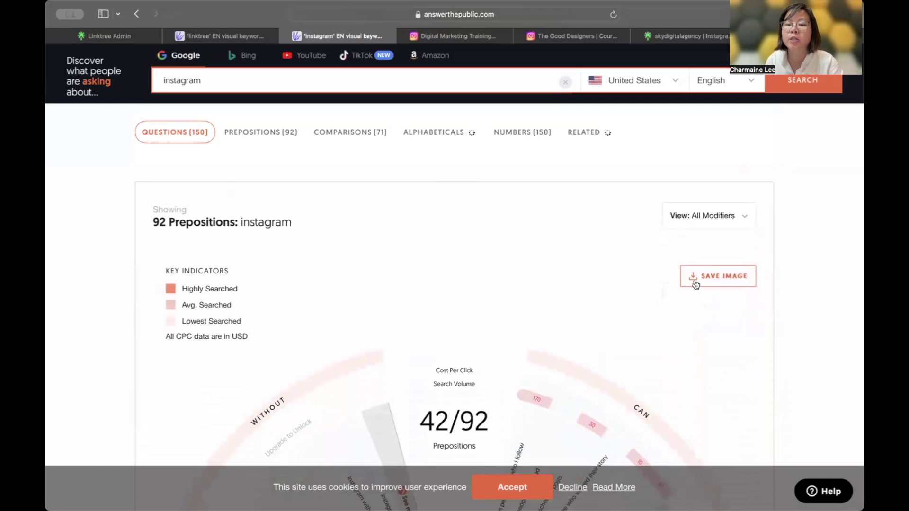
pyautogui.click(695, 283)
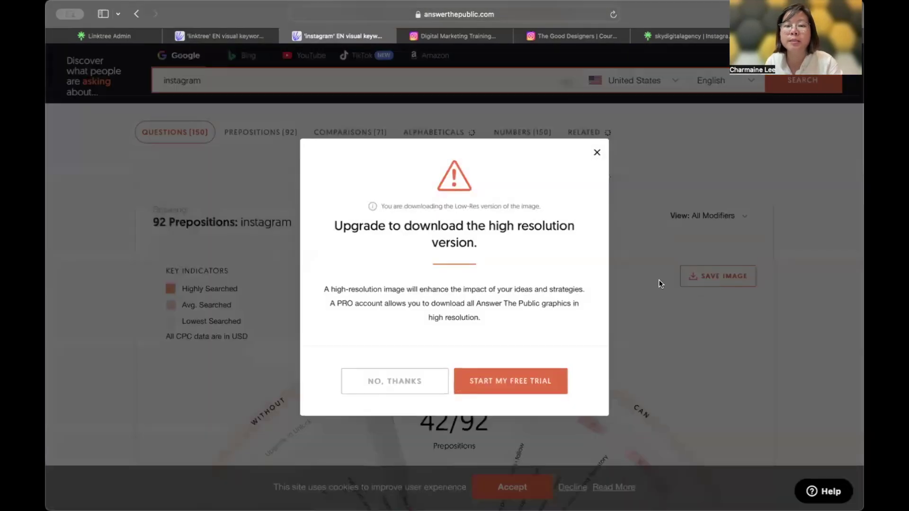
pyautogui.click(381, 386)
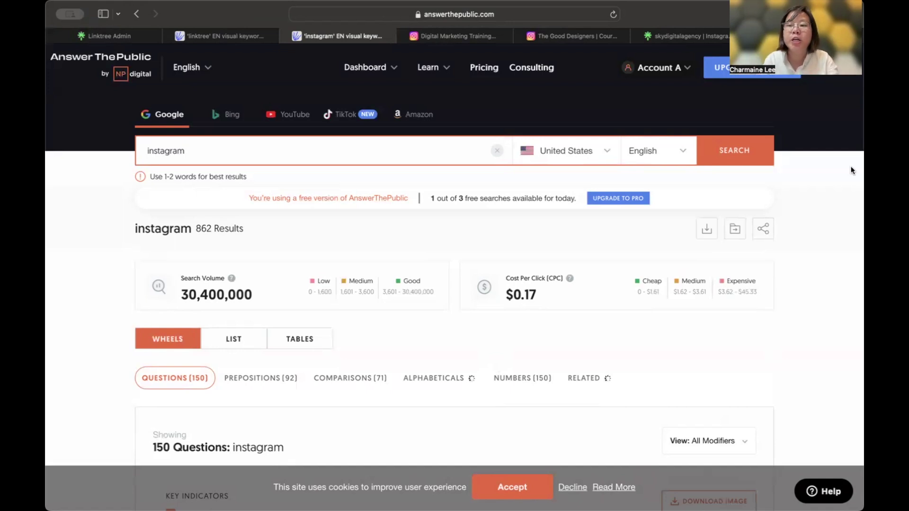
# Switch to the Sky Digital Agency website, browse its upcoming workshops and open the Power Up Your Marketing digital marketing bootcamp.
pyautogui.press('super+9')
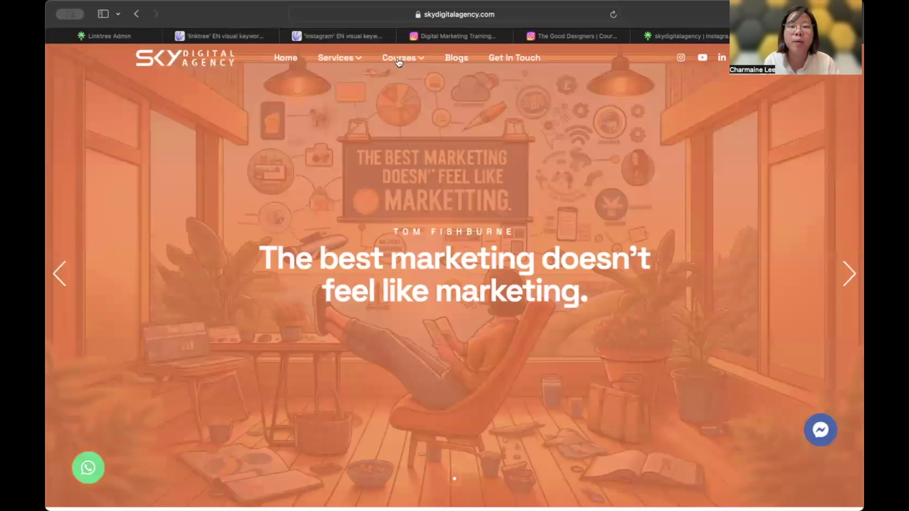
pyautogui.click(422, 92)
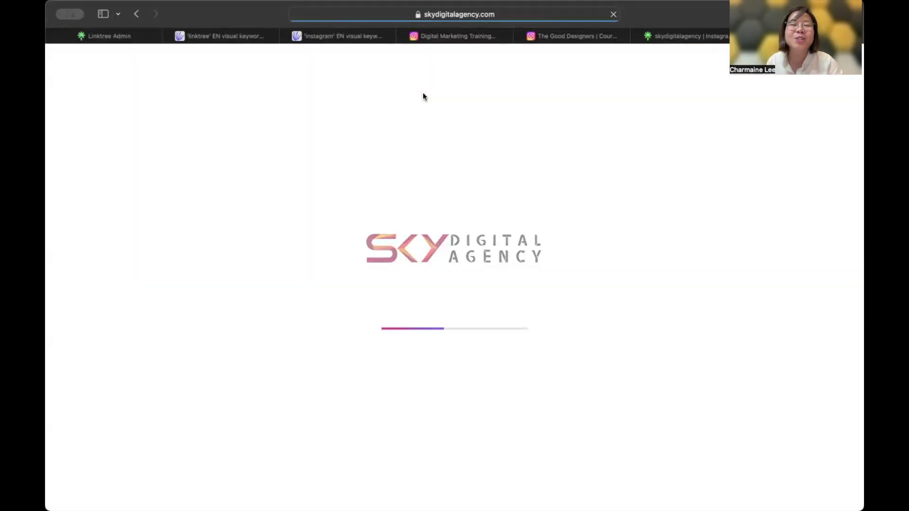
pyautogui.scroll(-4, 515, 231)
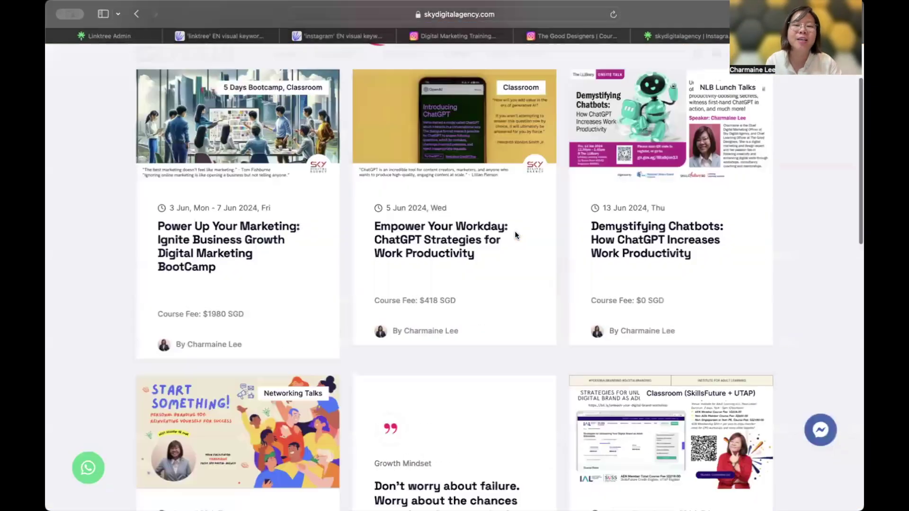
pyautogui.scroll(5, 515, 231)
pyautogui.scroll(-7, 514, 231)
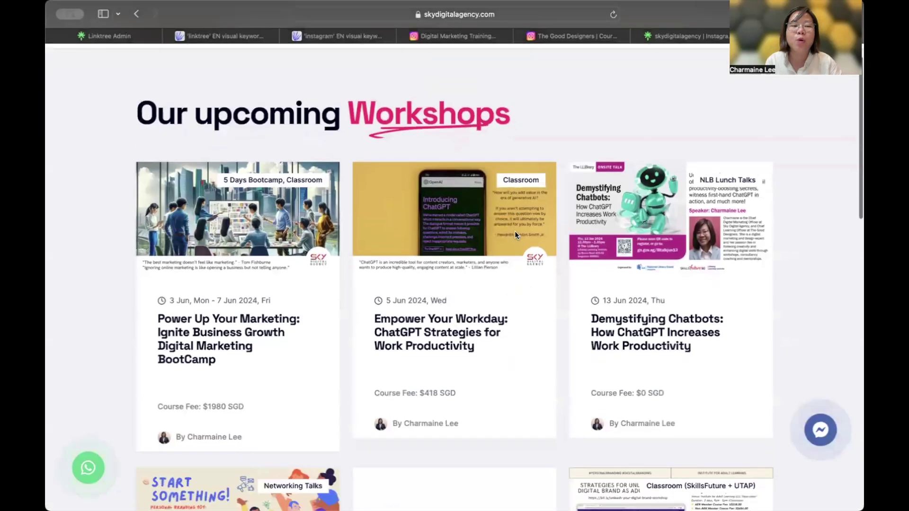
pyautogui.scroll(2, 514, 231)
pyautogui.scroll(5, 515, 231)
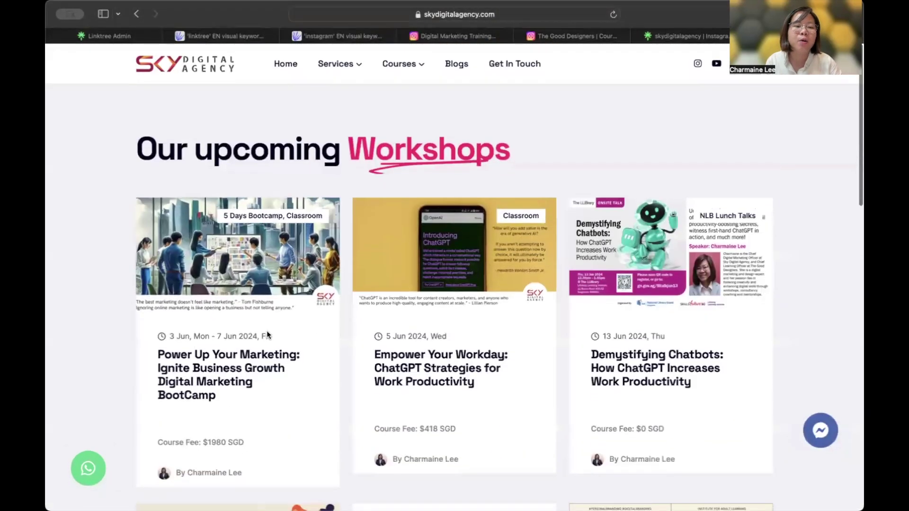
pyautogui.click(229, 364)
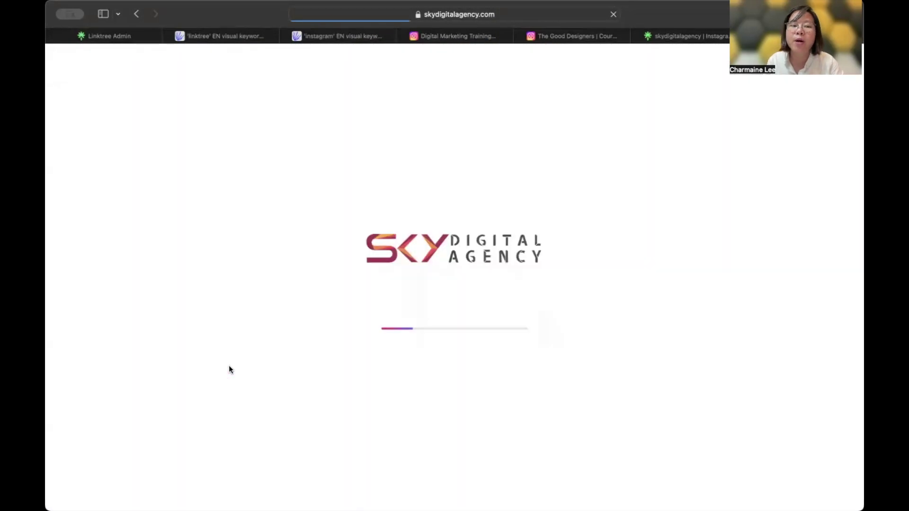